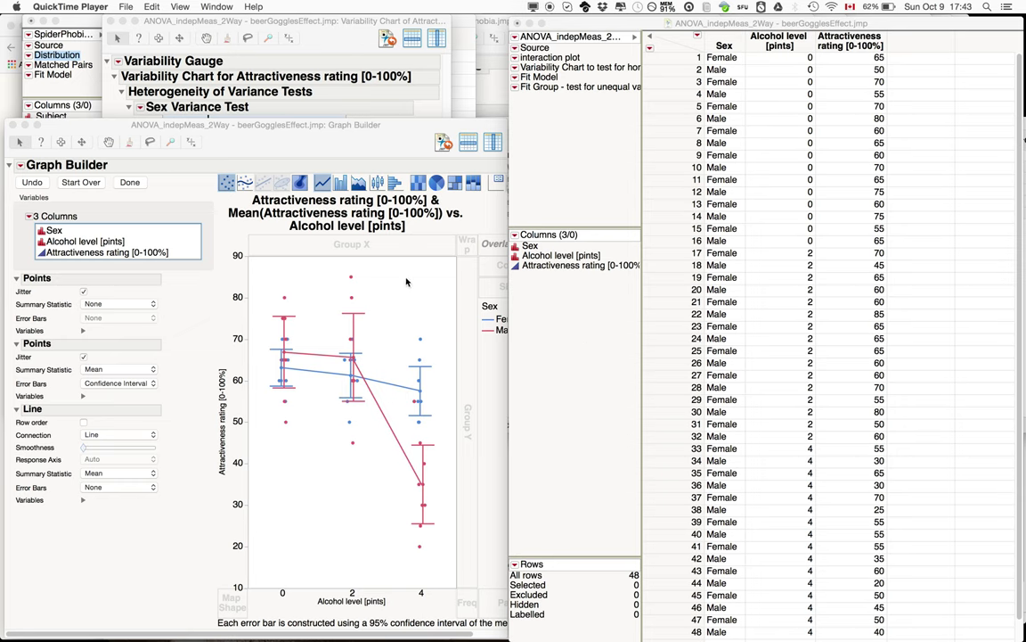
Bring Graph Builder to the front and launch Fit Model from the Analyze menu.
click(367, 253)
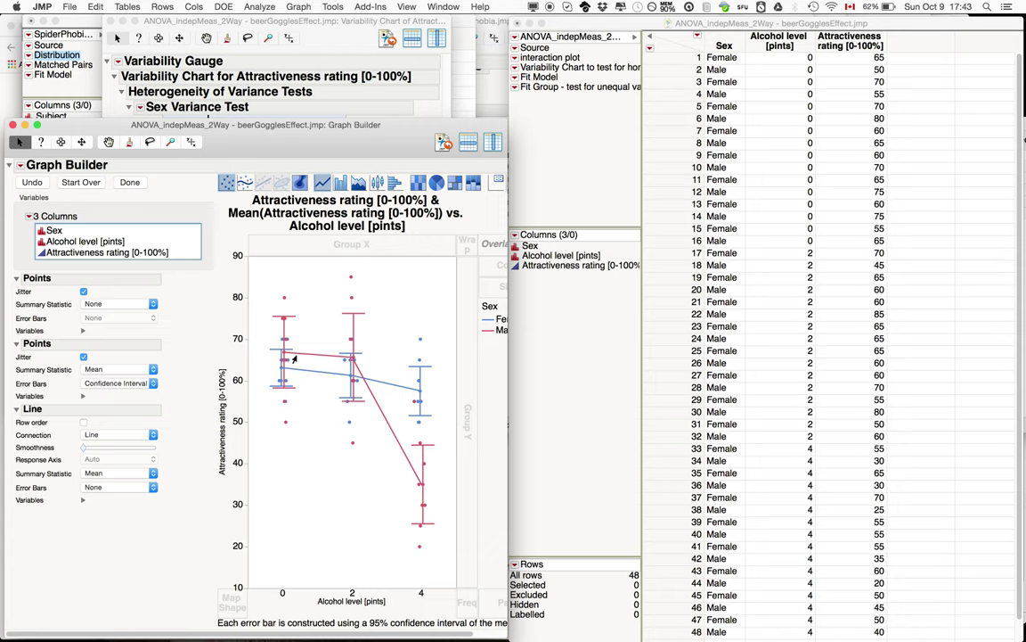
click(256, 7)
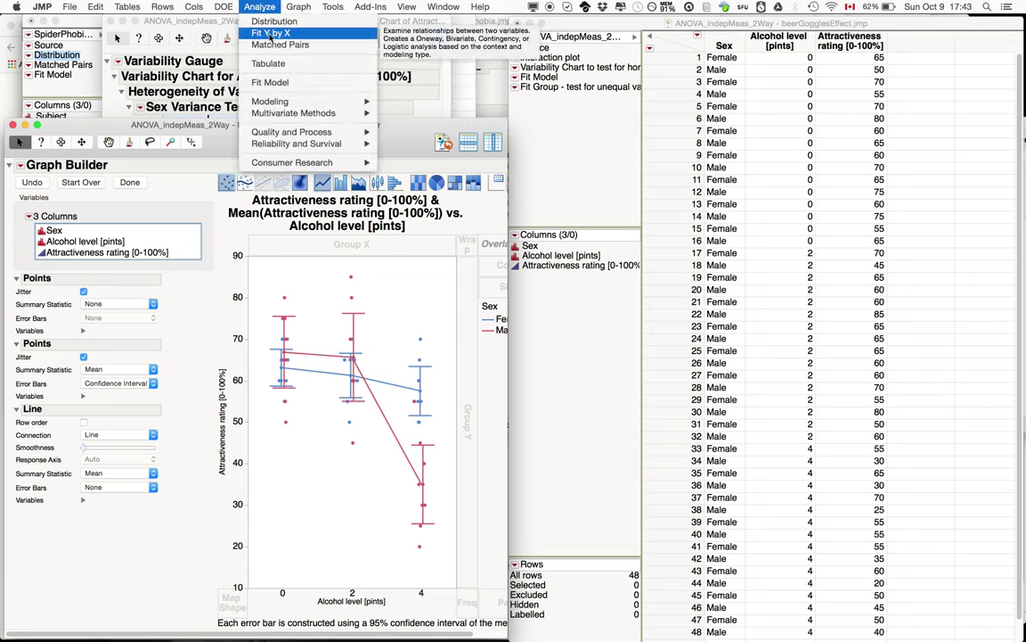
click(281, 83)
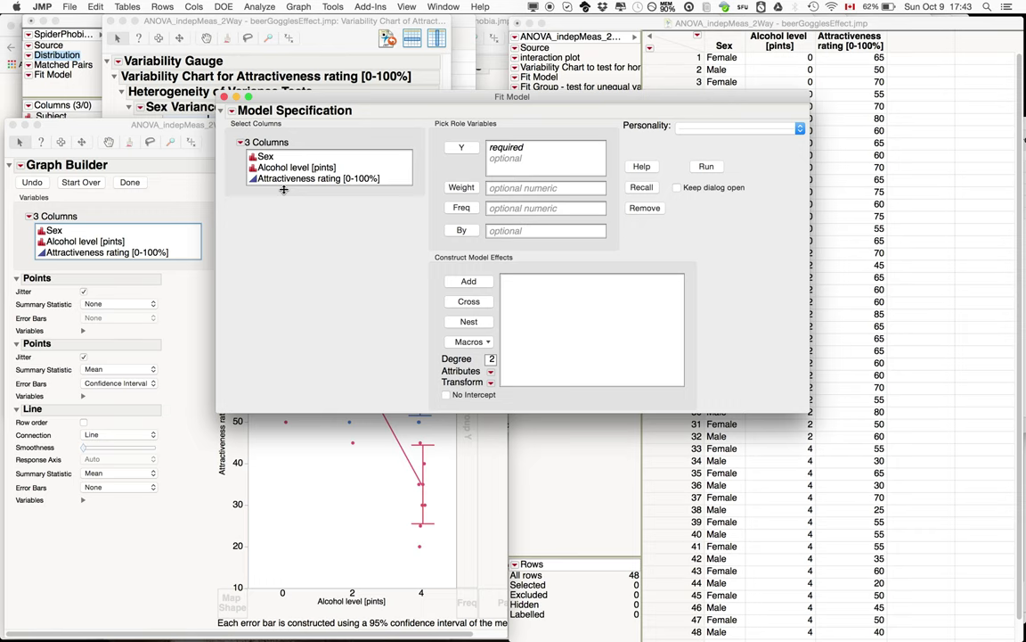
Set Attractiveness rating as Y and add the full factorial of Sex and Alcohol level.
click(267, 179)
click(456, 150)
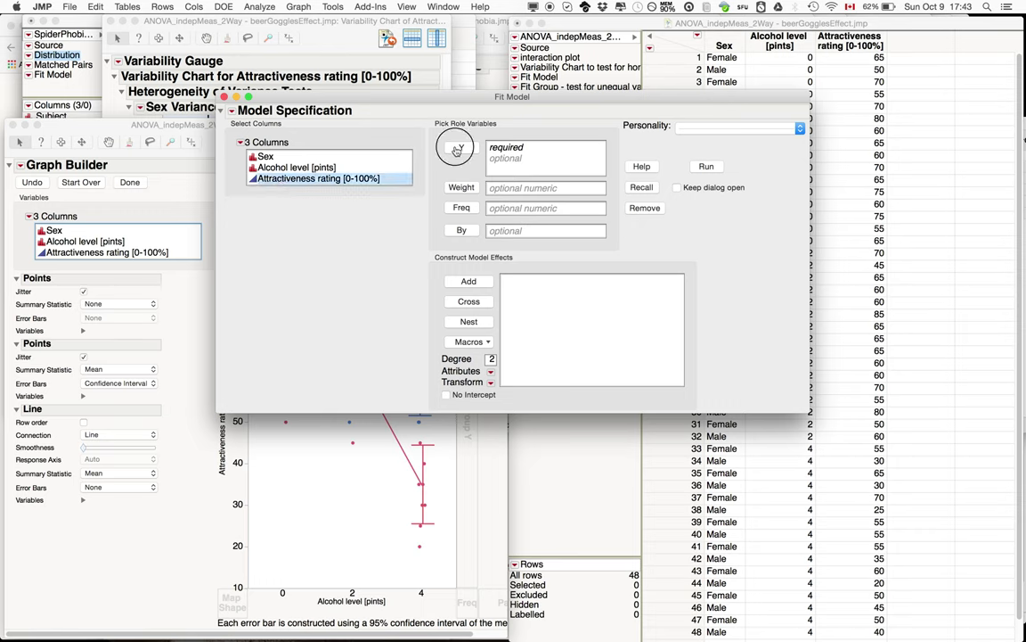
click(258, 156)
shift+click(268, 168)
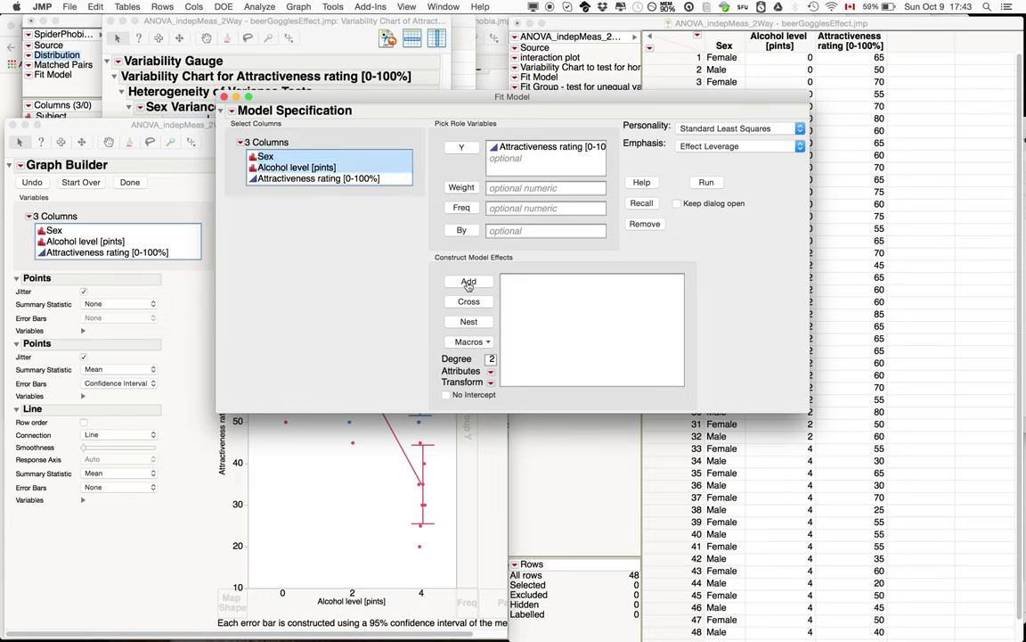
click(472, 342)
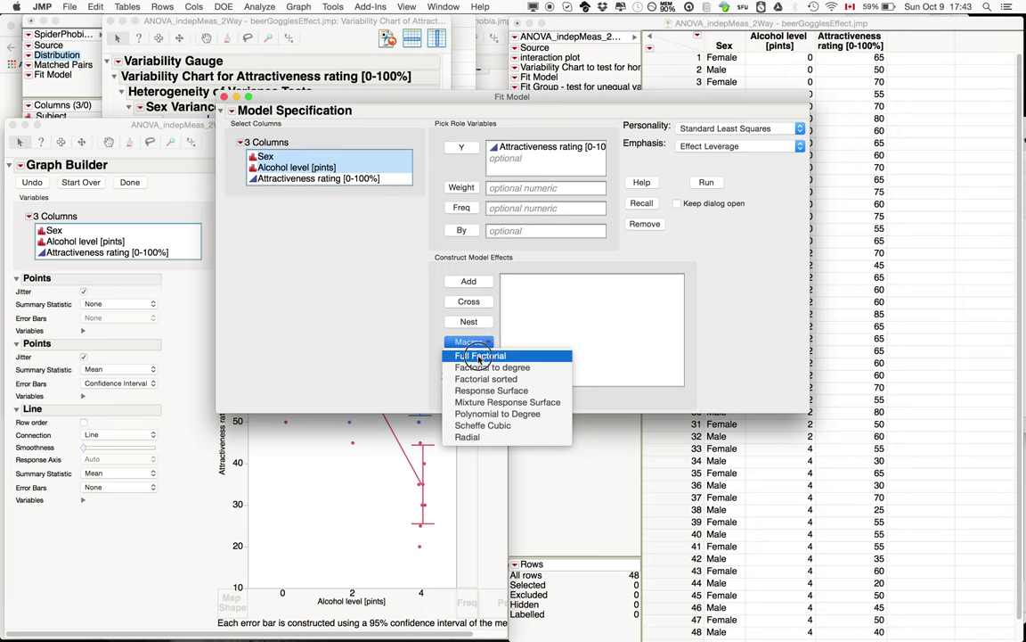
click(484, 356)
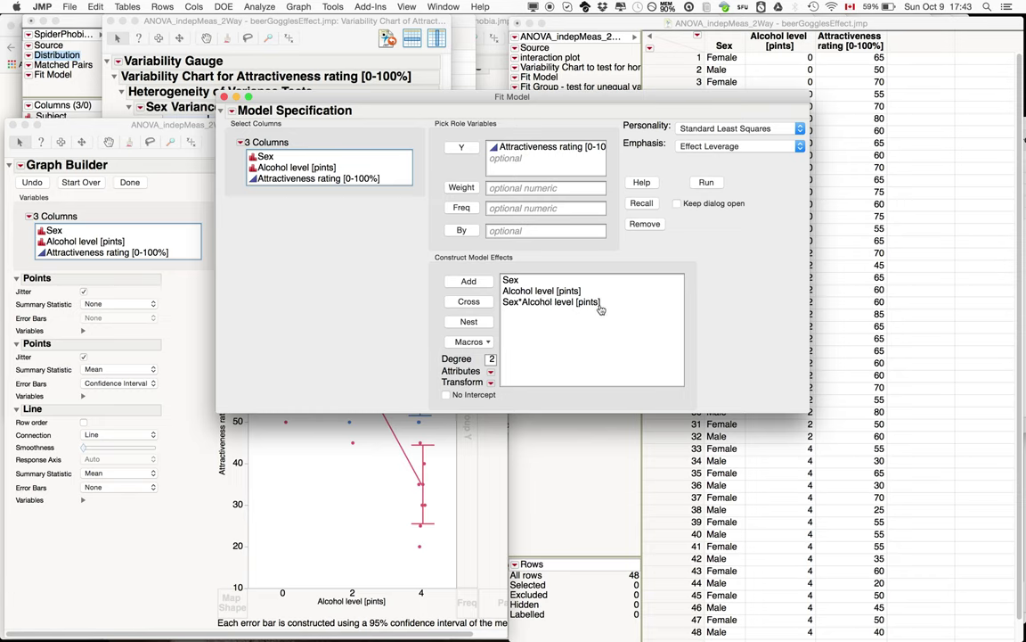
Choose Minimal Report emphasis and run the model.
click(695, 146)
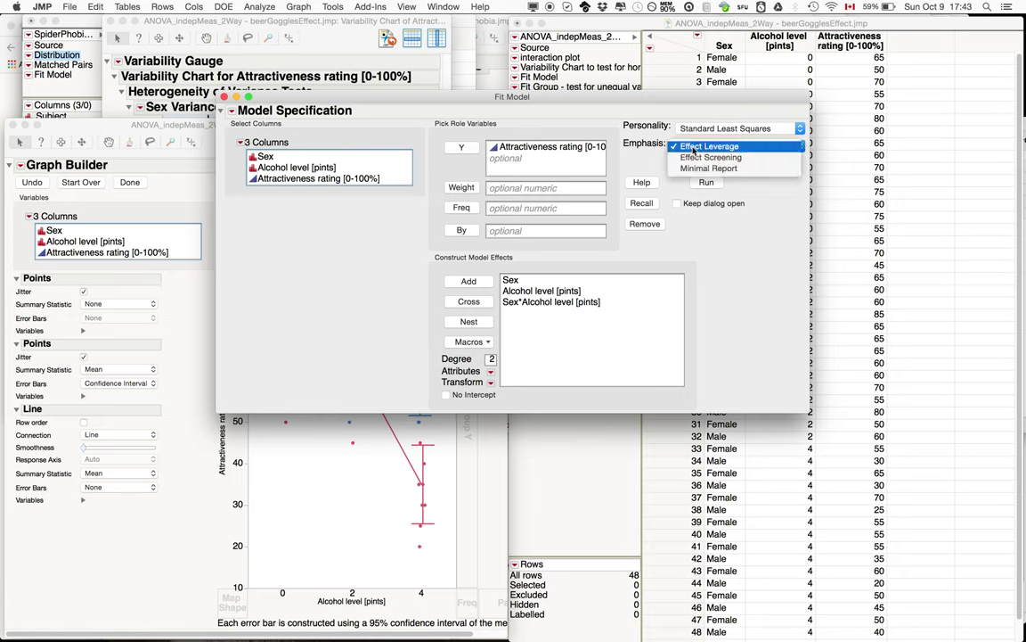
click(699, 169)
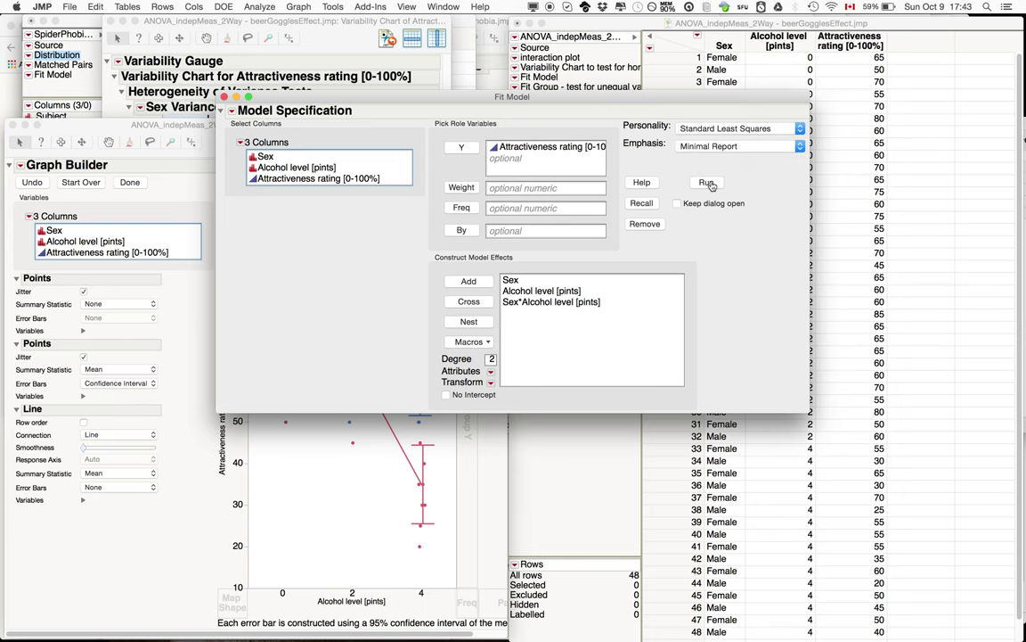
click(708, 183)
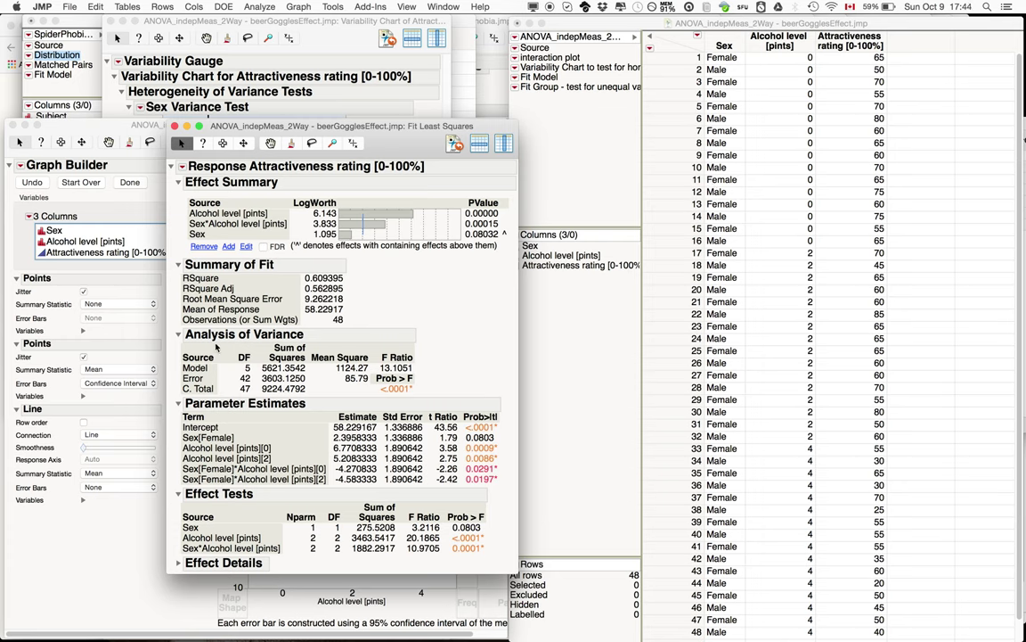
Collapse Parameter Estimates, Analysis of Variance and Summary of Fit, then maximize the report window.
click(178, 405)
click(178, 334)
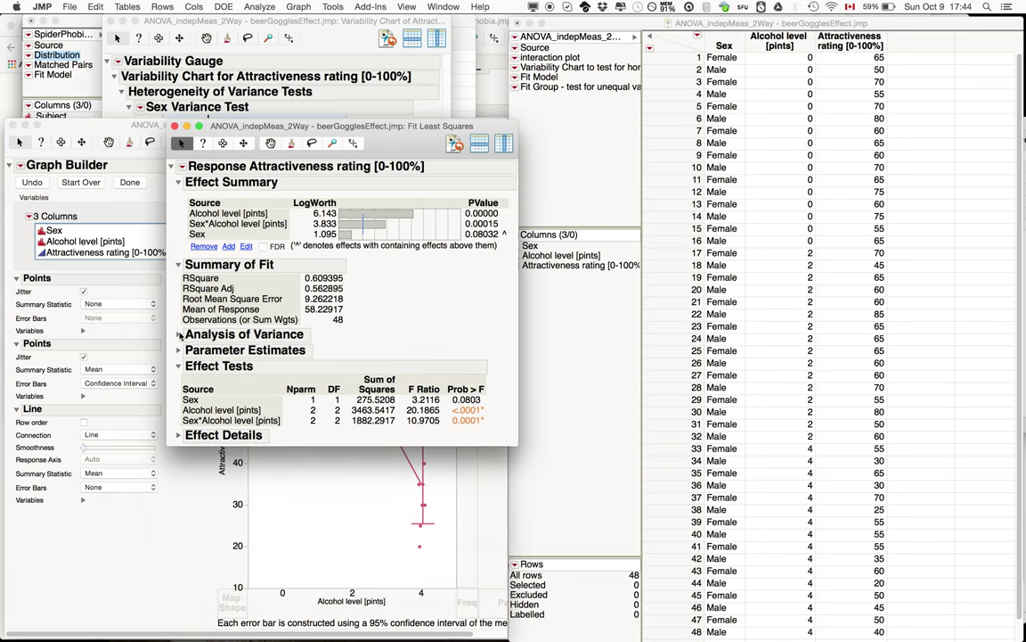
click(178, 264)
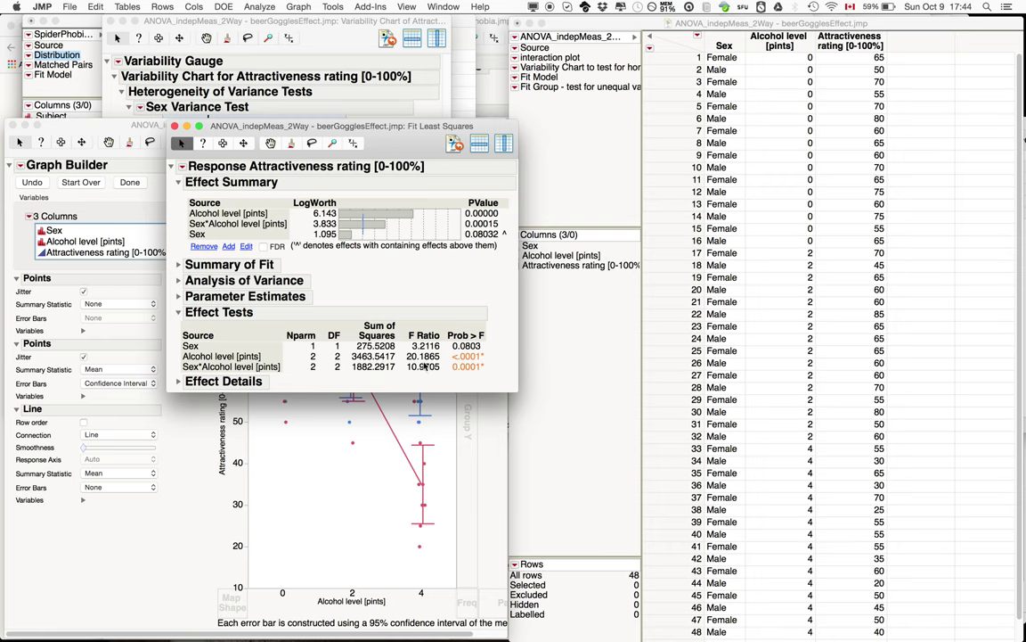
double_click(166, 349)
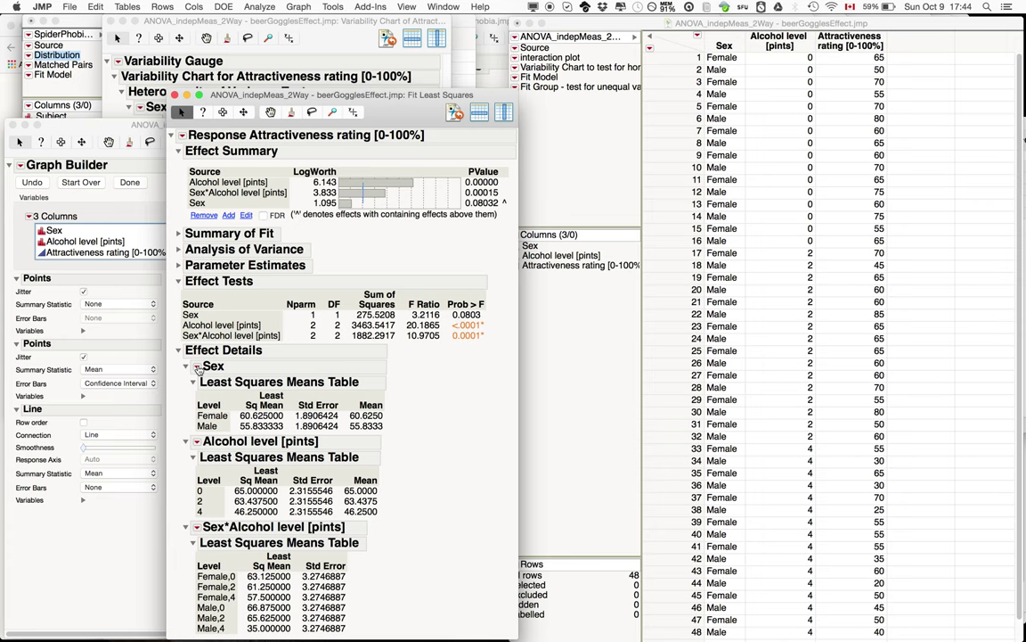
Turn on the LS Means Plot for the Sex effect.
click(197, 367)
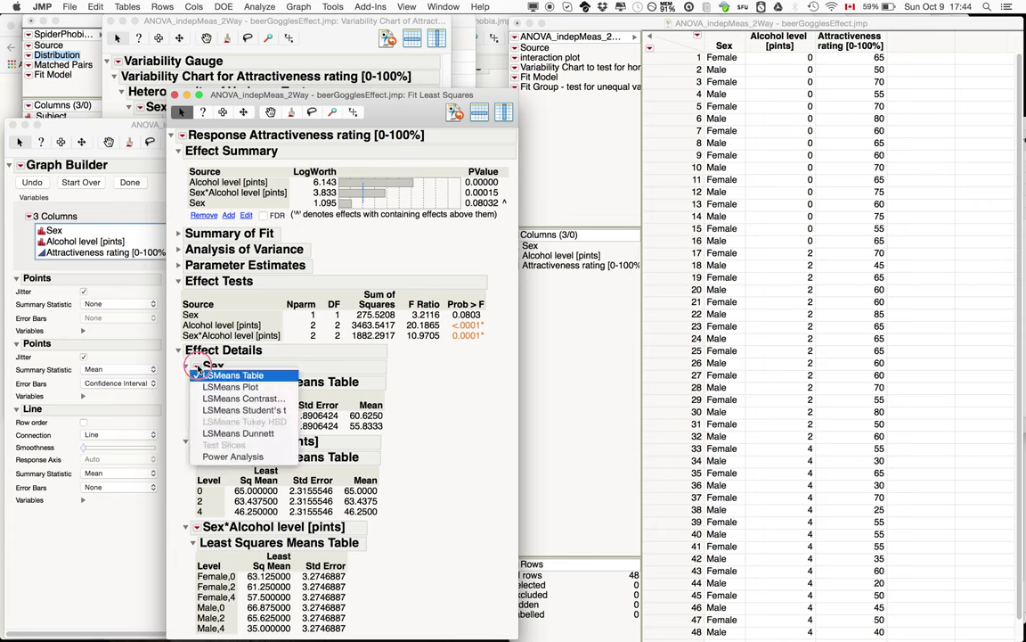
click(233, 388)
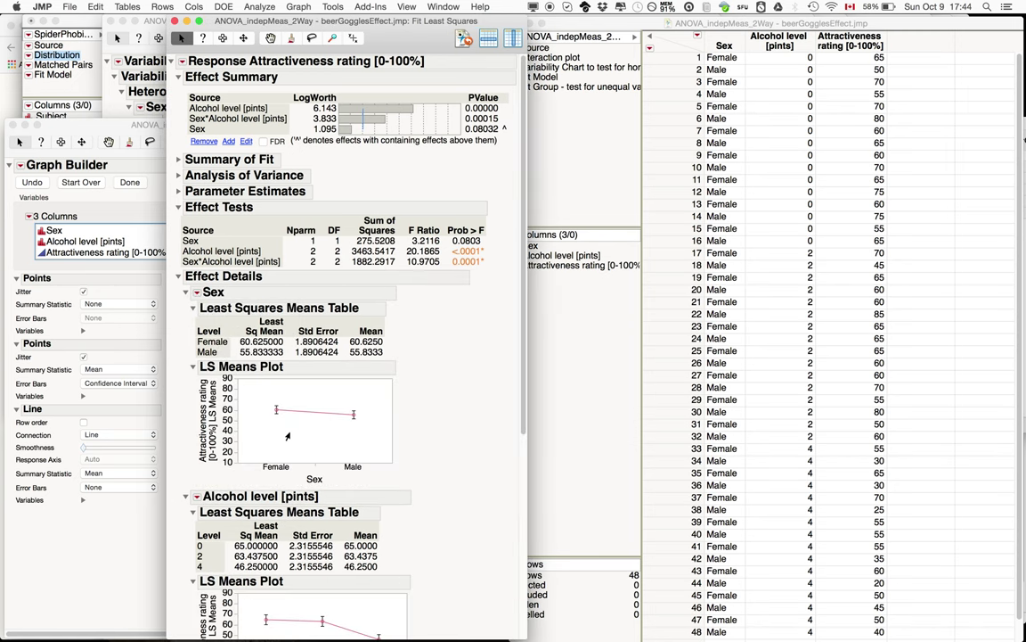
click(197, 294)
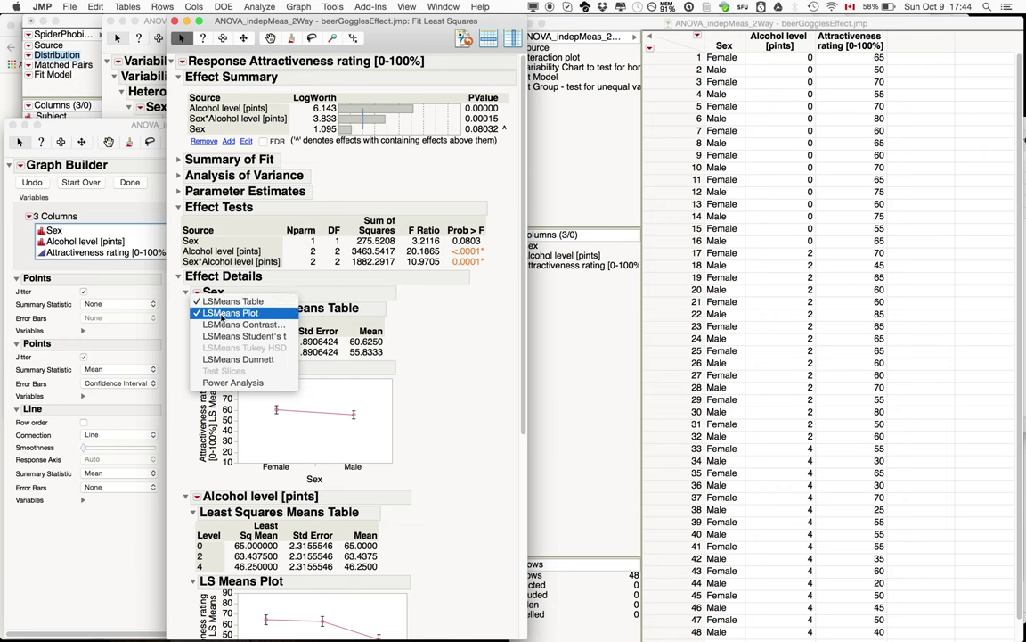
click(222, 315)
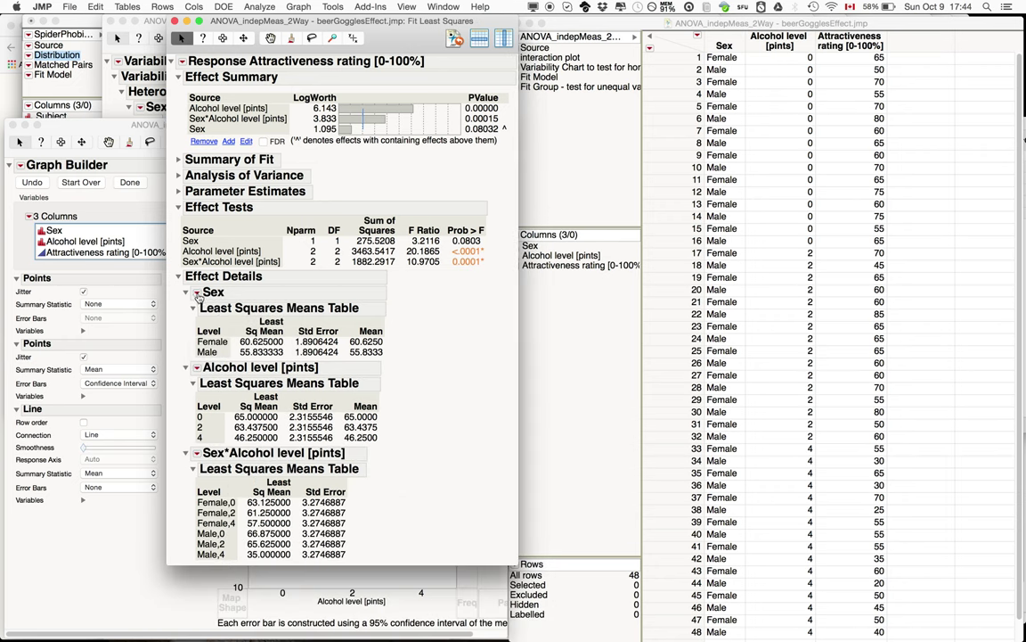
click(197, 294)
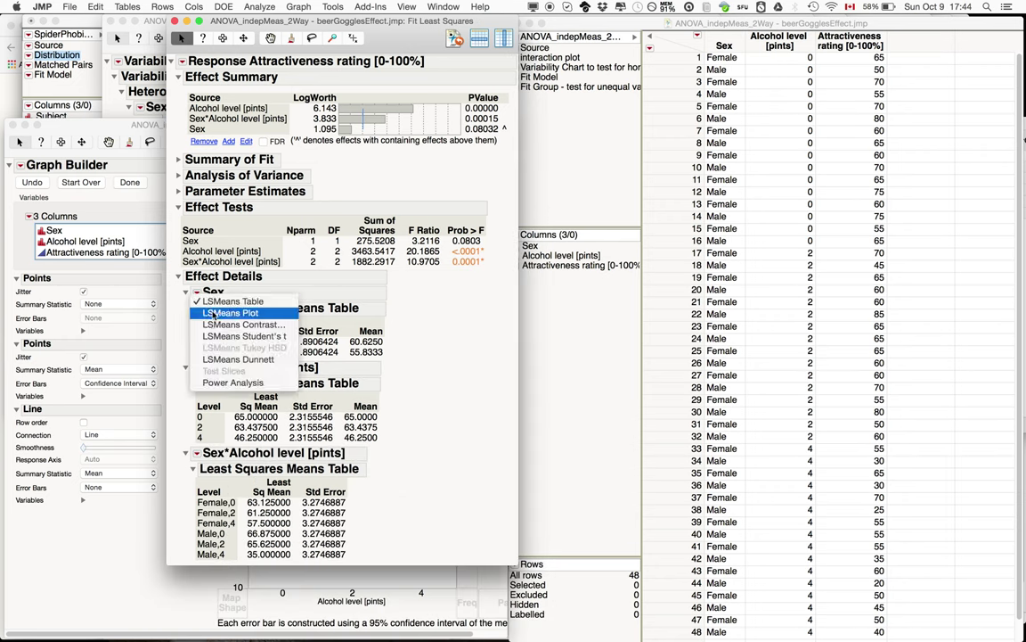
click(218, 313)
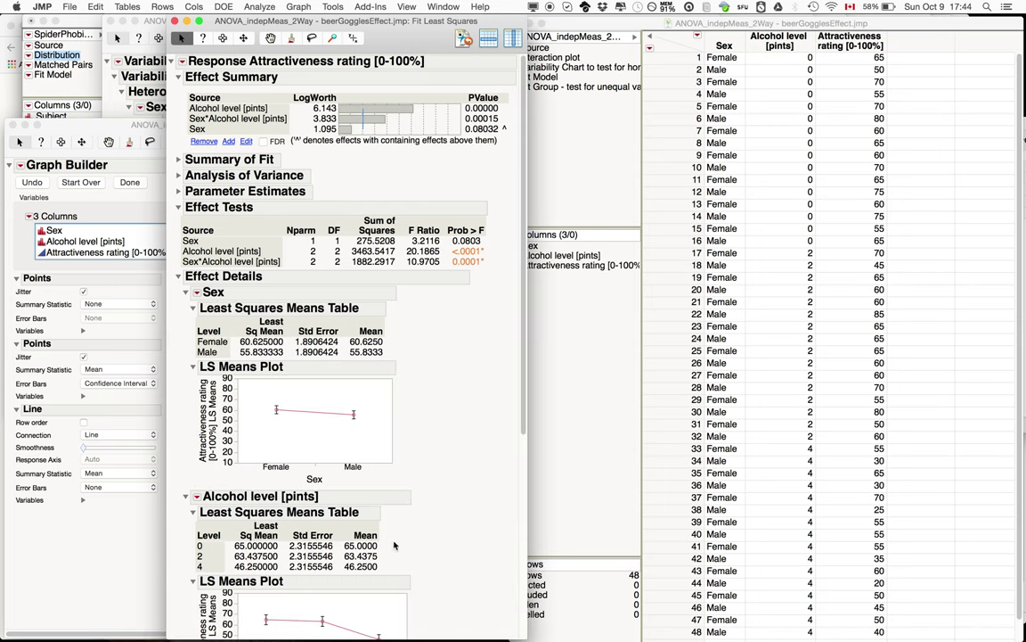
Review the LS means plots and bring up the Sex*Alcohol level effect options.
scroll(425, 528, down, 5)
scroll(425, 528, down, 3)
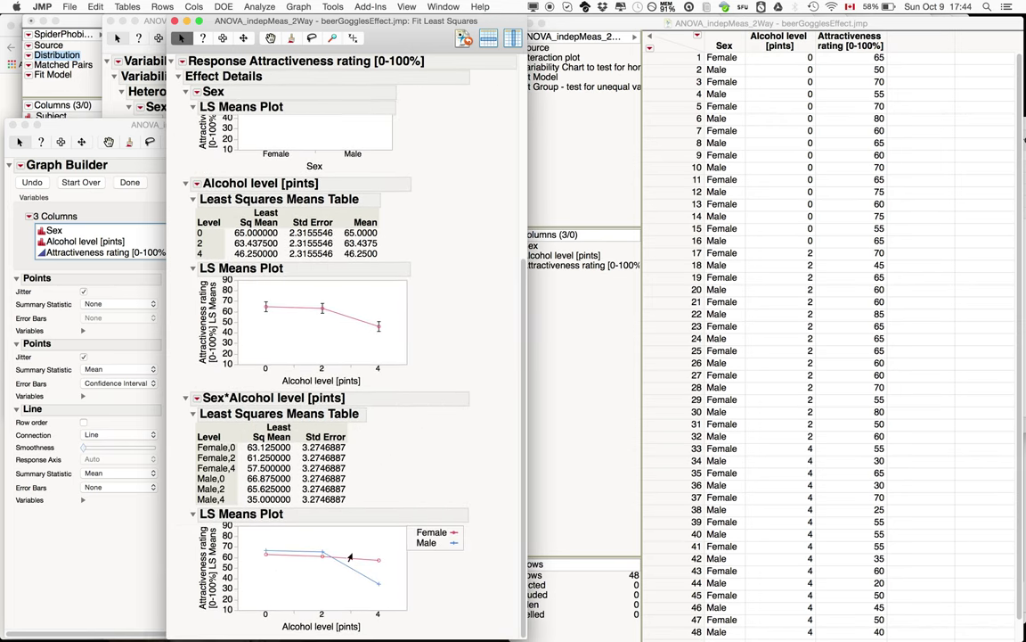
scroll(411, 373, up, 2)
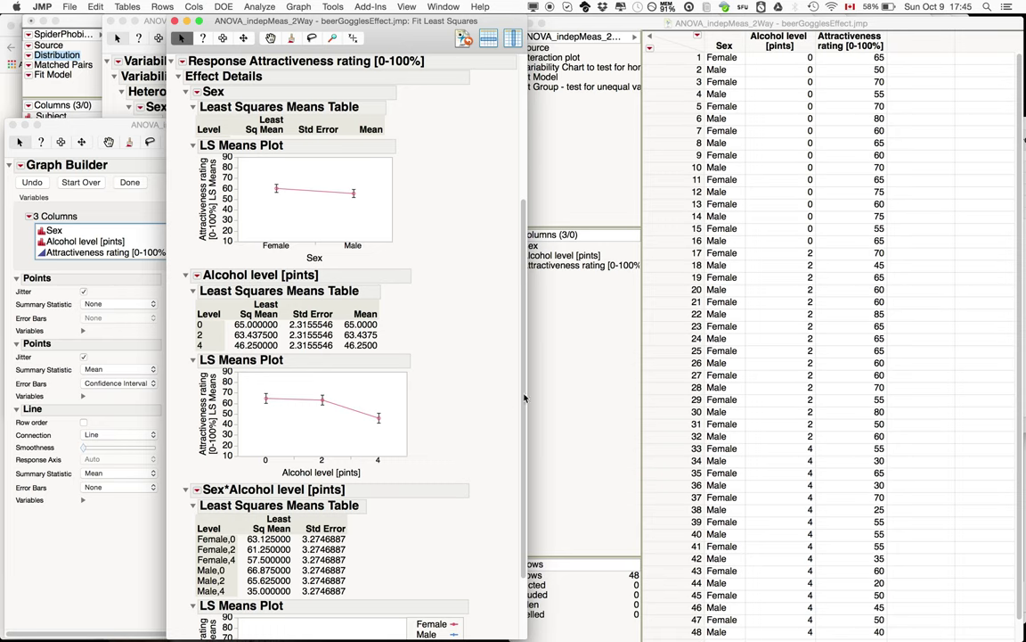
scroll(526, 444, down, 3)
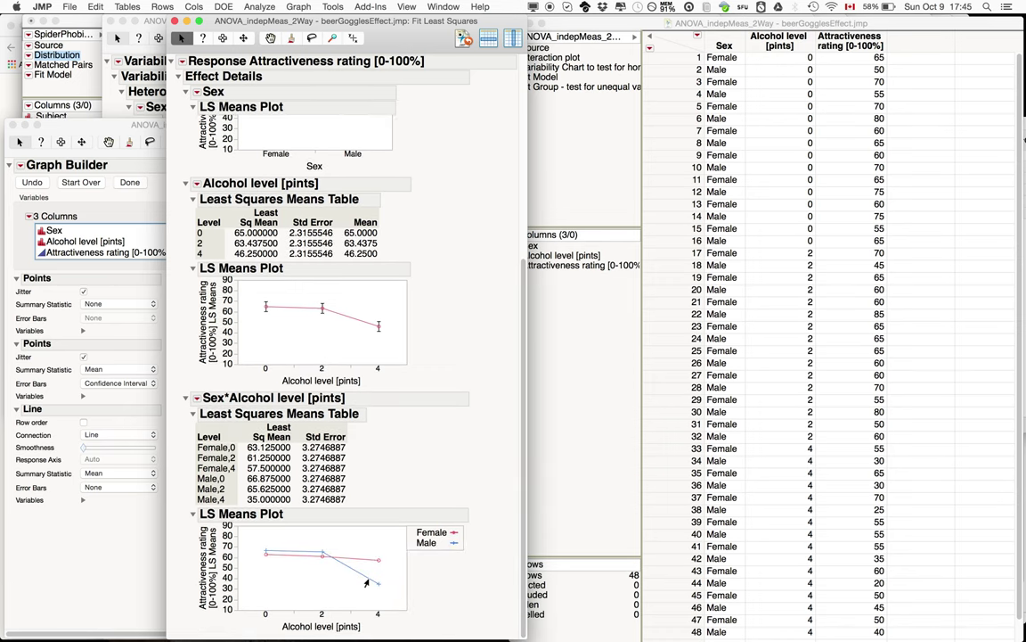
scroll(522, 229, up, 7)
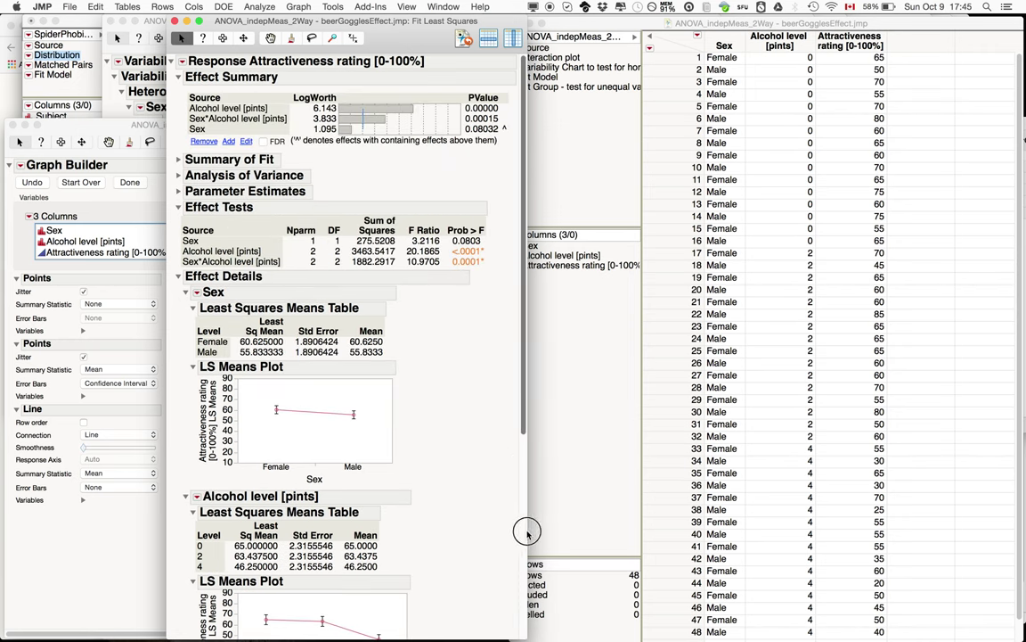
scroll(524, 591, down, 10)
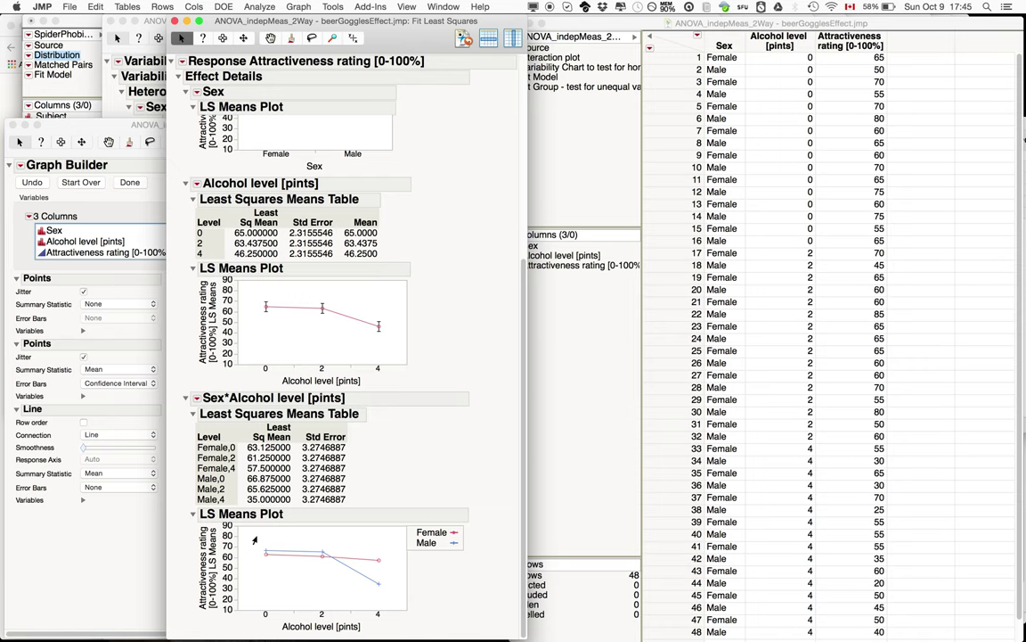
click(197, 397)
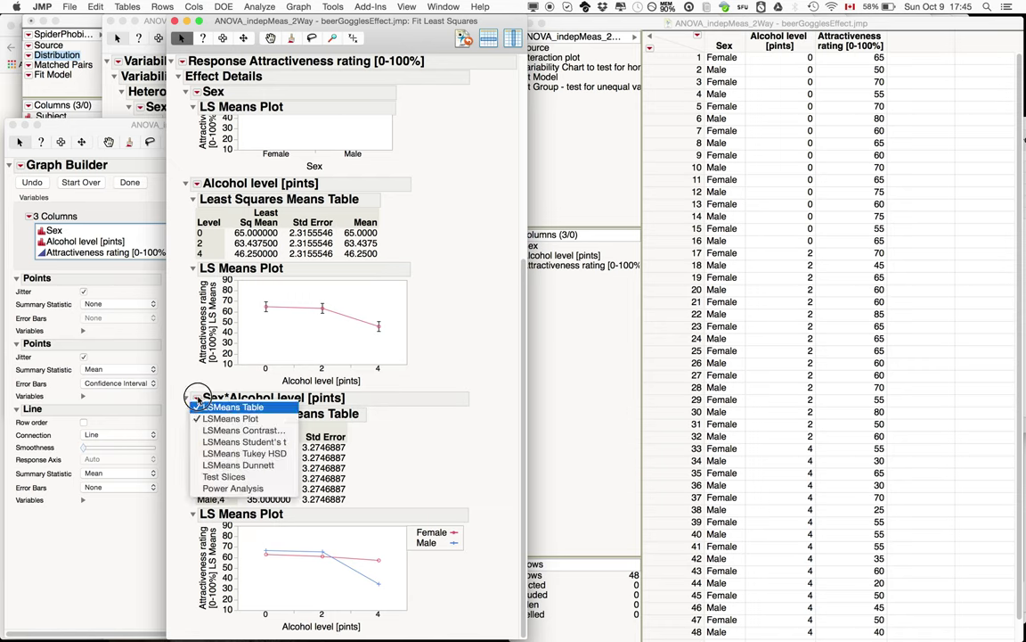
Add Test Slices for the Sex*Alcohol level interaction.
click(217, 479)
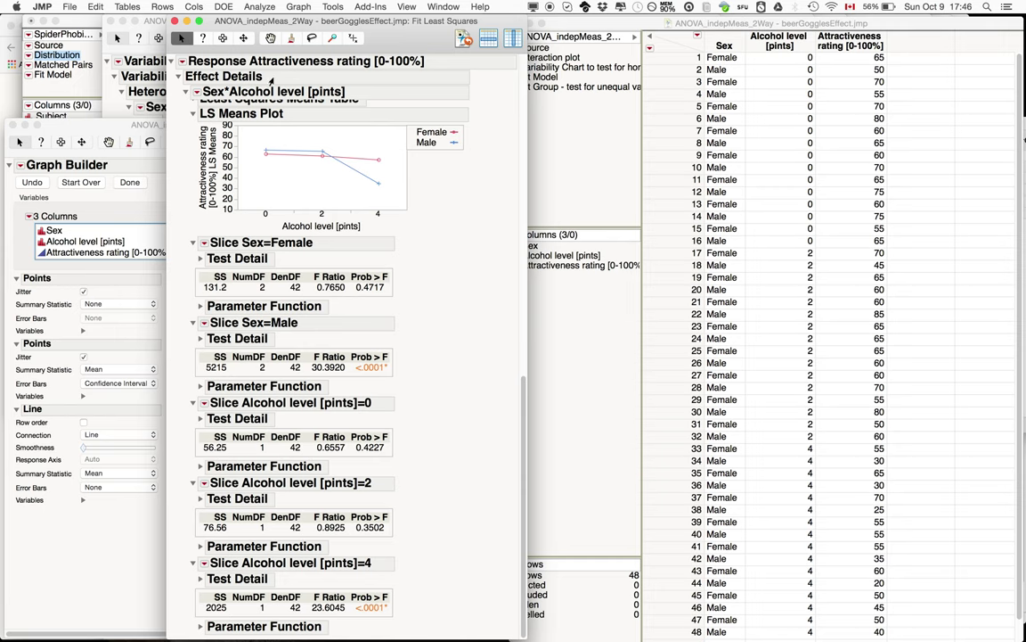
Create an LSMeans Contrast with Female,4 as + and Male,4 as −, giving F=23.60.
click(197, 92)
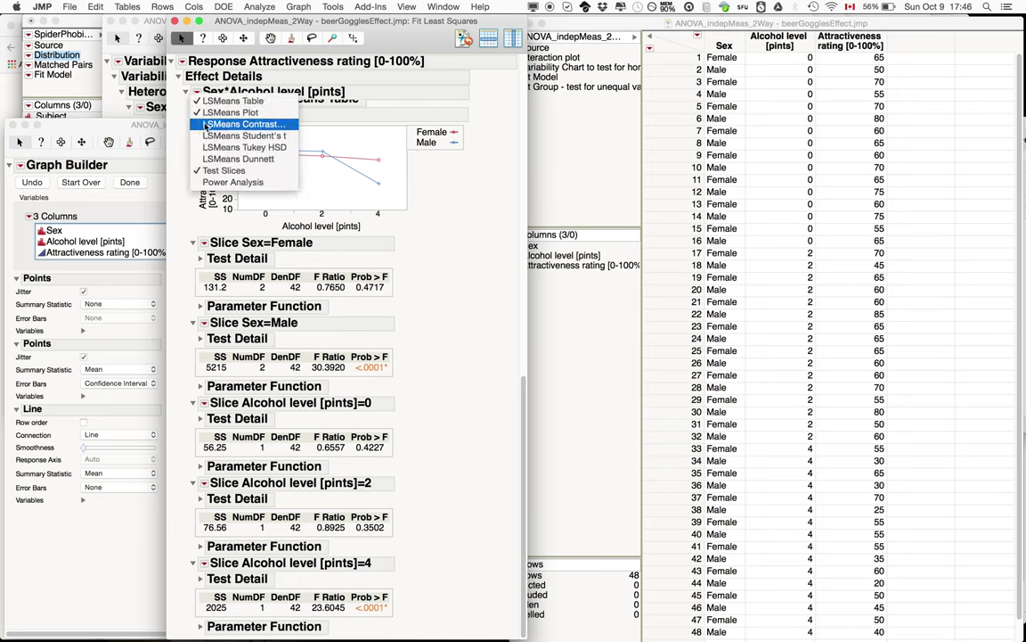
click(204, 126)
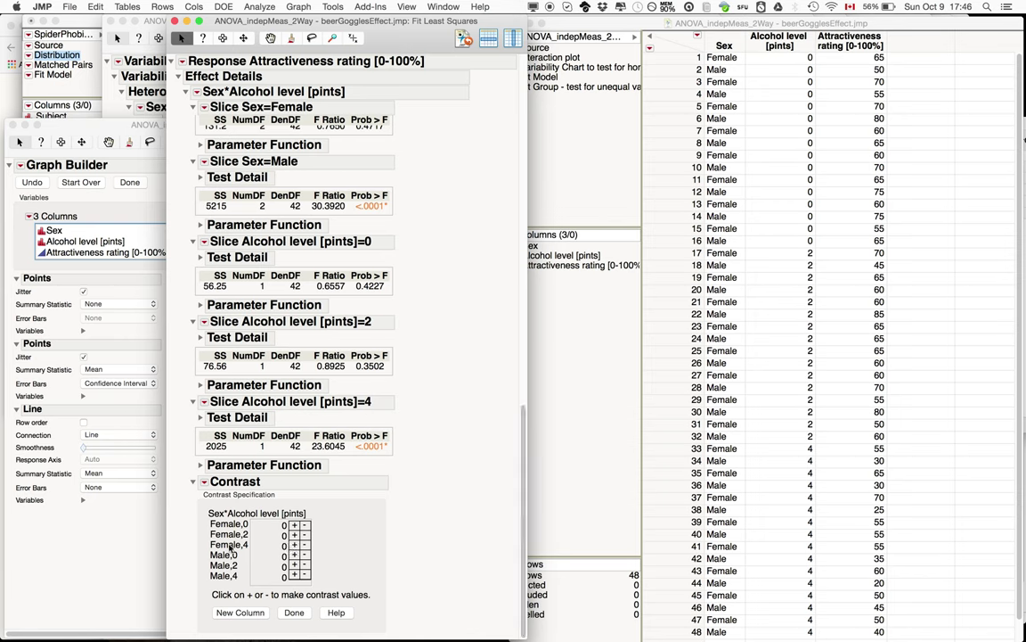
click(294, 545)
click(304, 575)
click(294, 612)
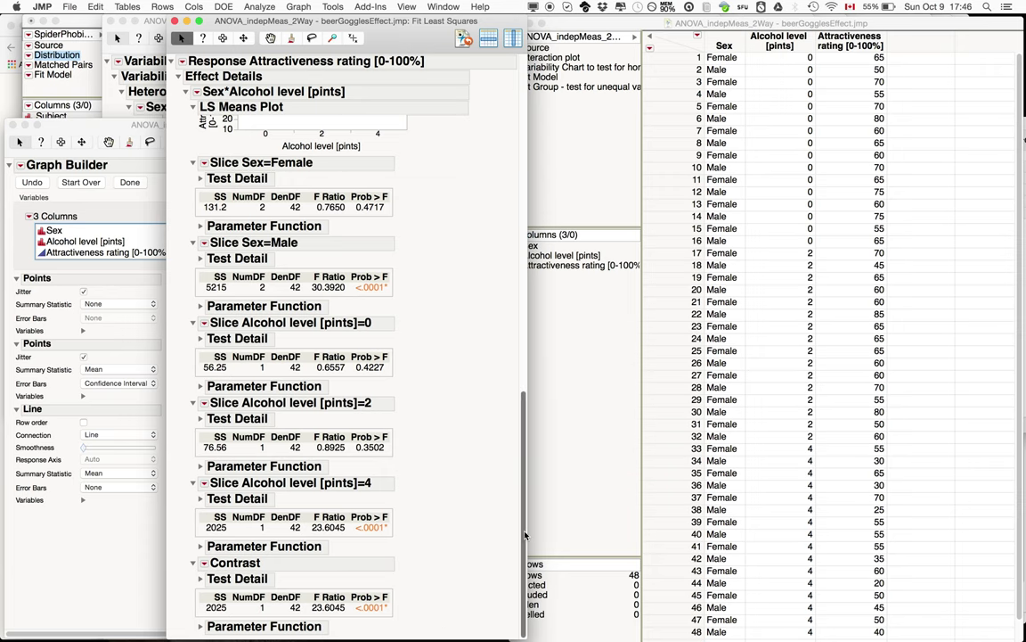
drag(526, 532, 532, 446)
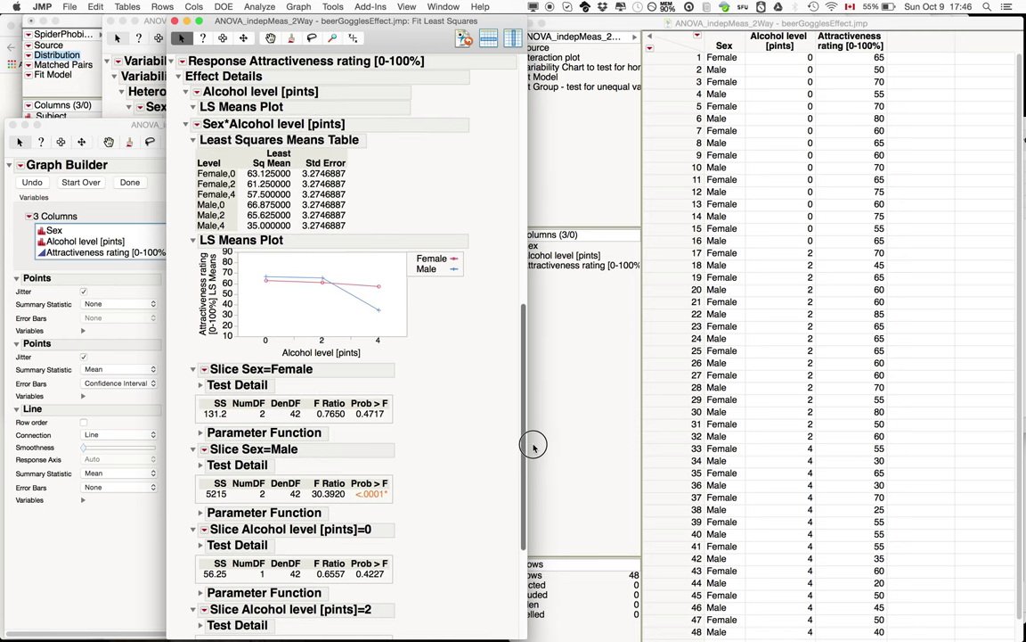
Add LSMeans Tukey HSD for Sex*Alcohol level and scroll back up to the effect tests.
click(197, 124)
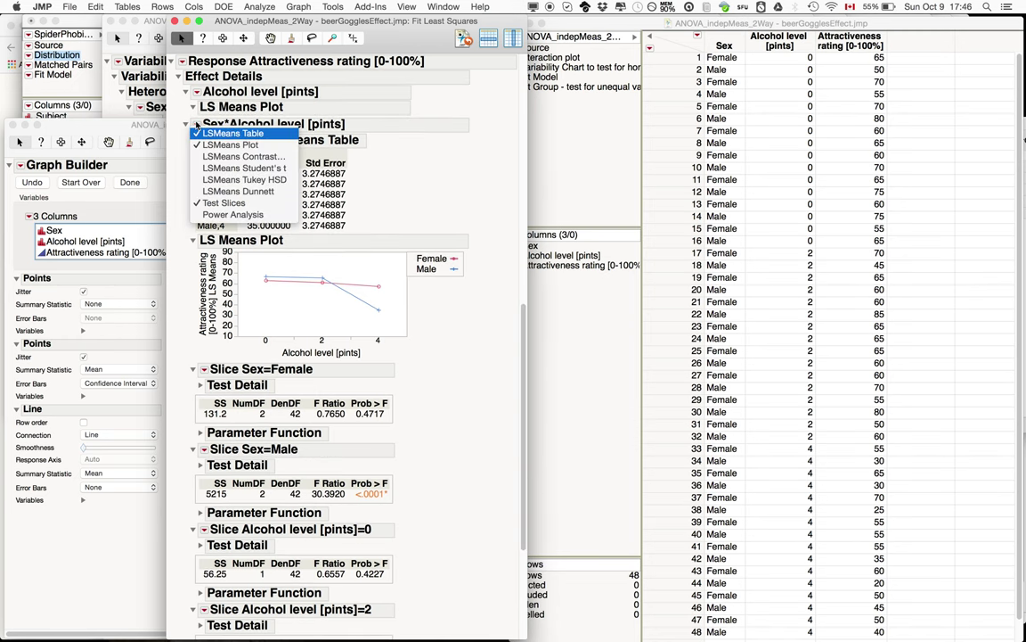
click(225, 181)
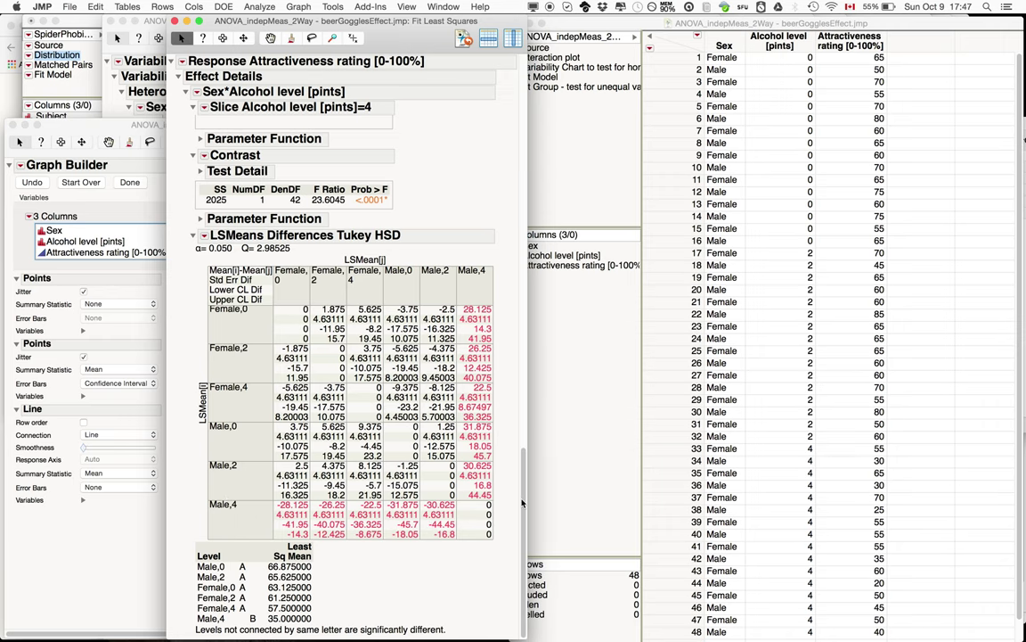
drag(524, 453, 525, 262)
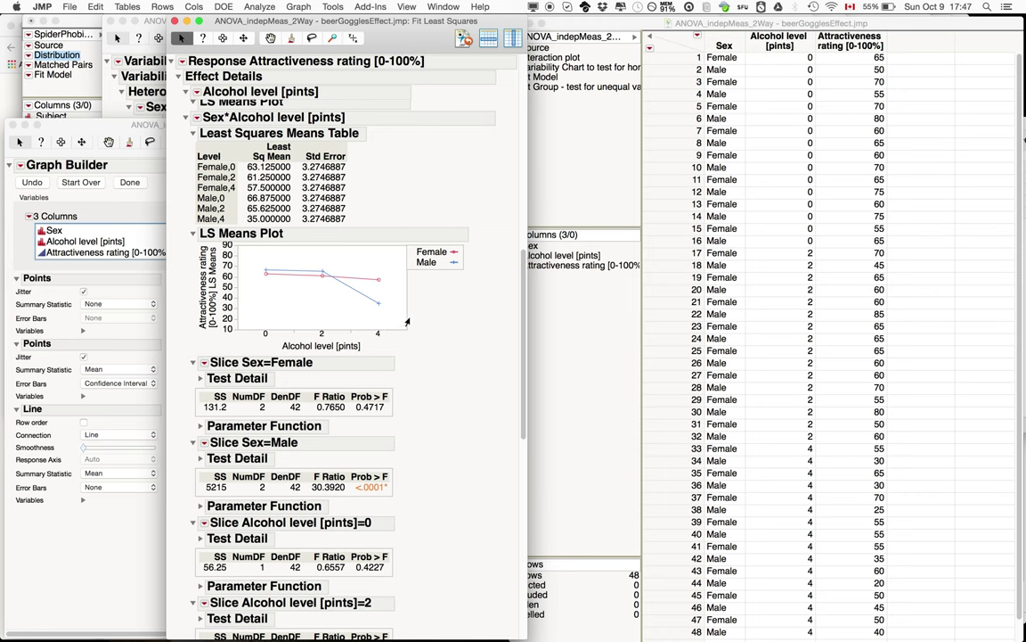
drag(524, 310, 523, 80)
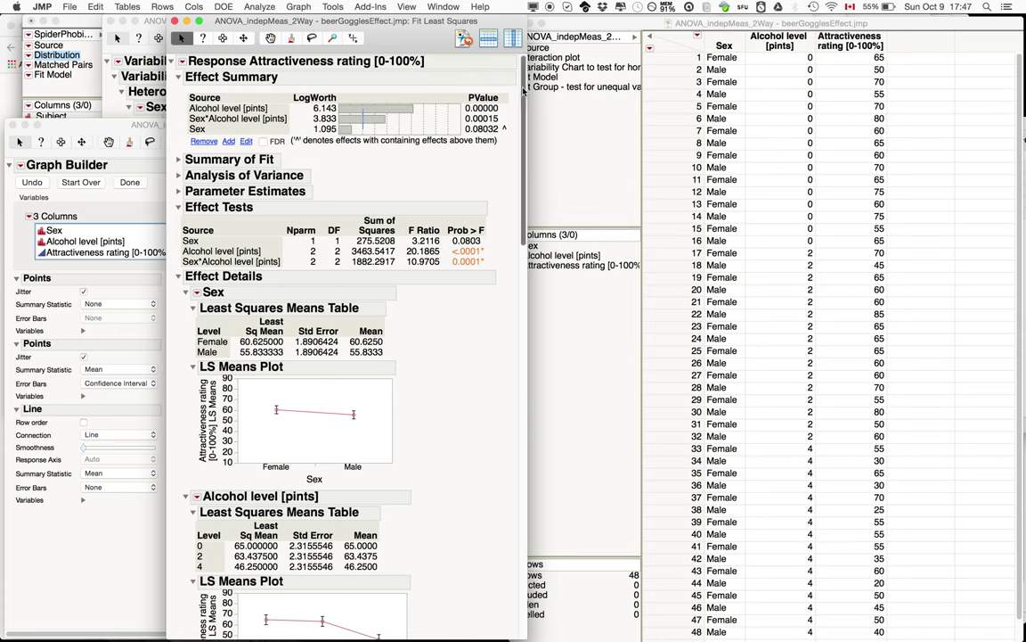
click(367, 8)
Calculate effect sizes from the ANOVA_indepMeas_2Way least squares report and widen the resulting table.
mouse_move(377, 46)
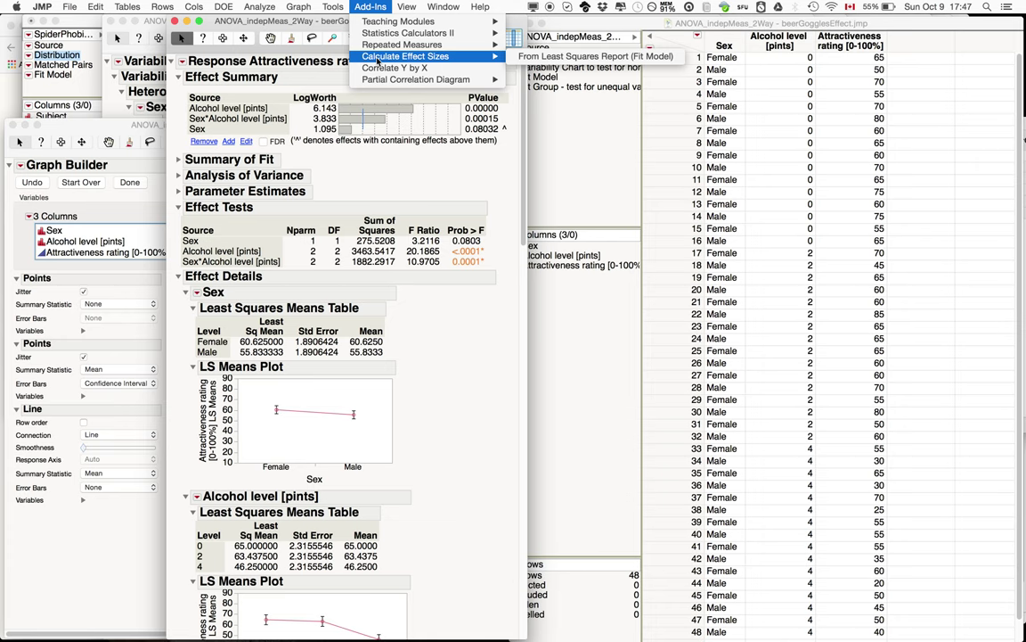
click(564, 59)
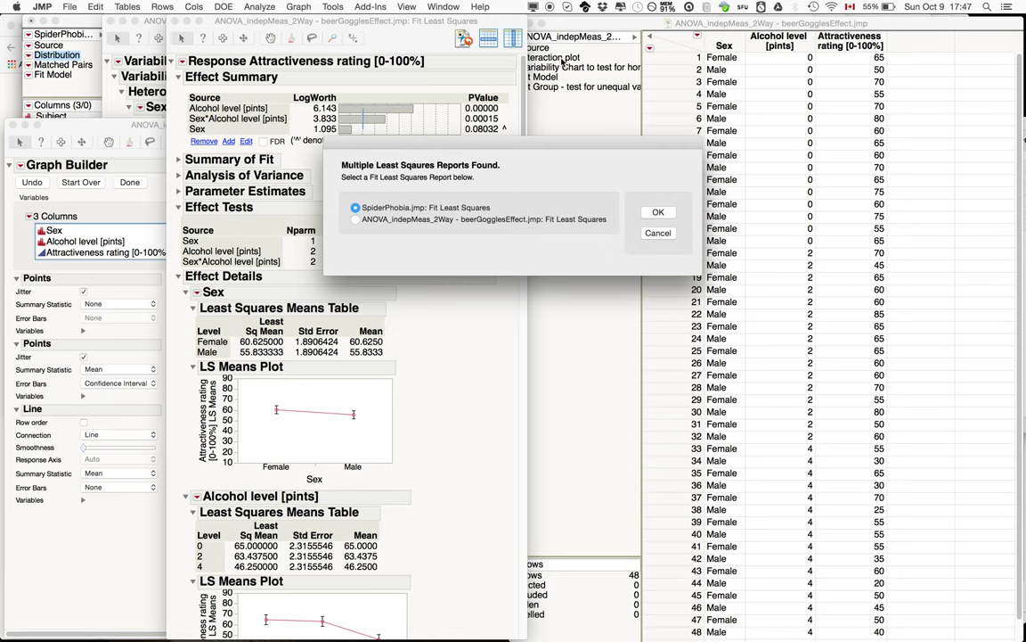
click(355, 220)
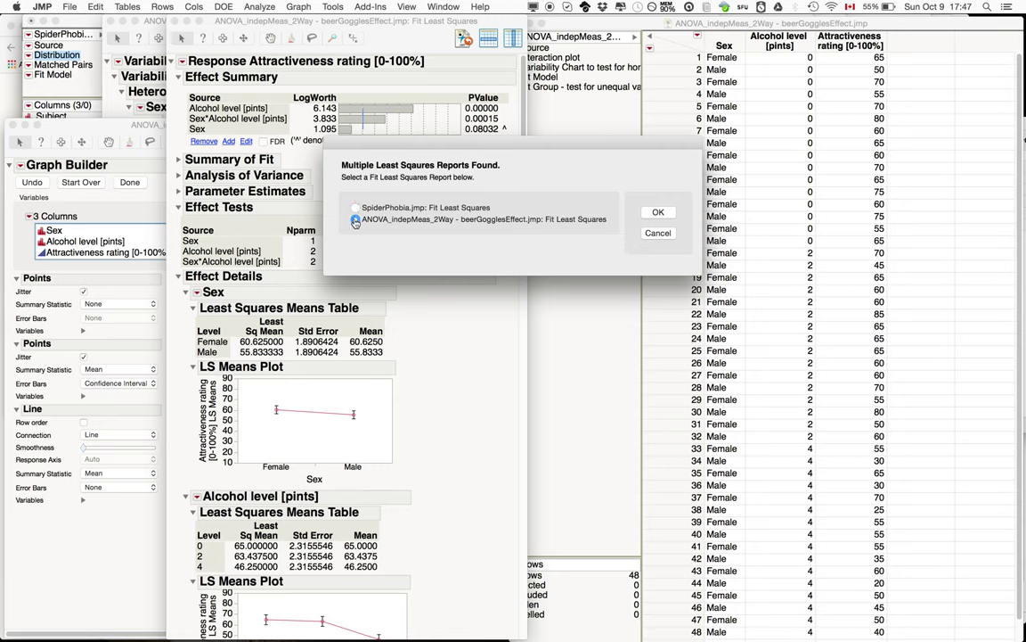
click(653, 212)
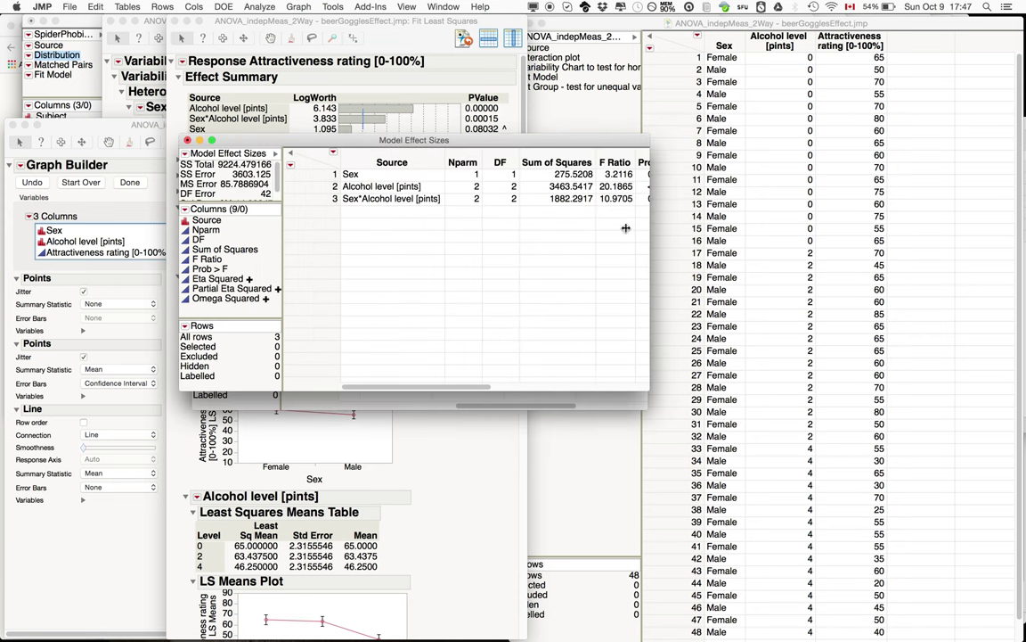
drag(648, 385, 982, 317)
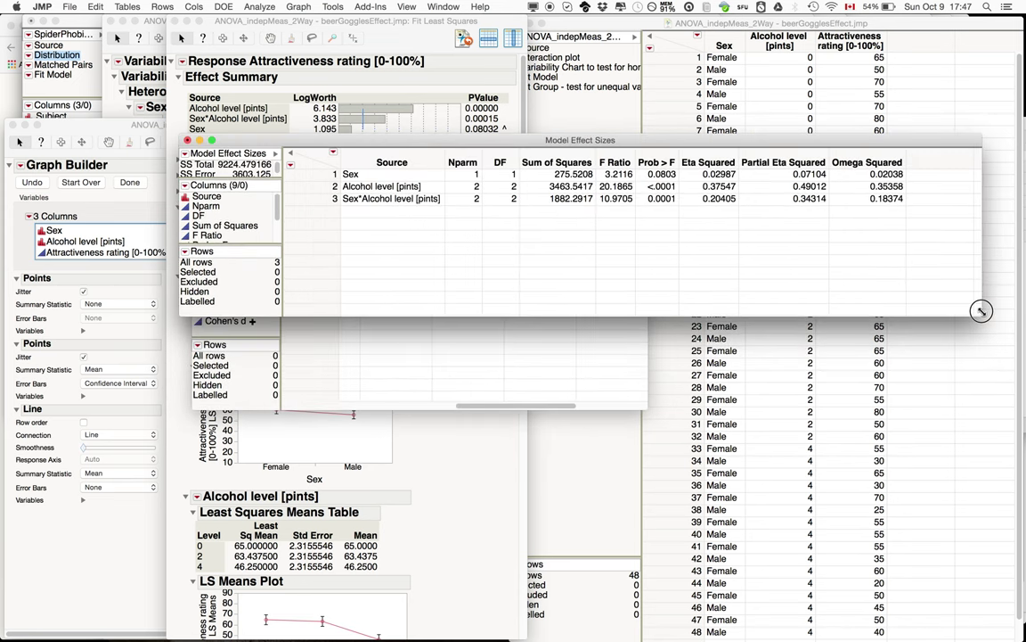
Move the effect sizes table and review partial eta squared: Sex 0.07104, Alcohol 0.49012, interaction 0.34314.
drag(365, 145, 252, 135)
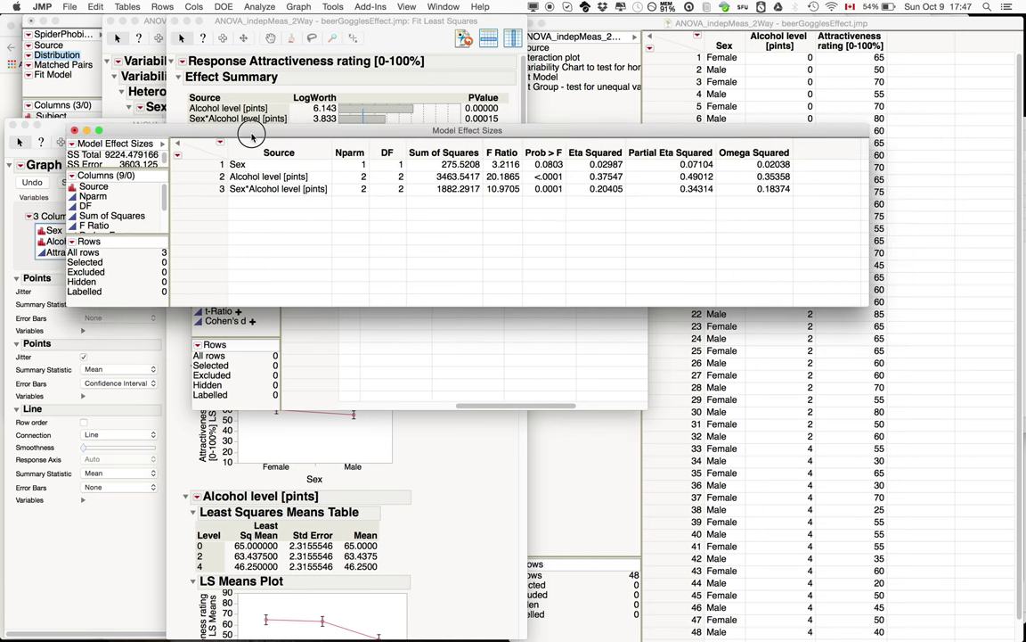
click(662, 164)
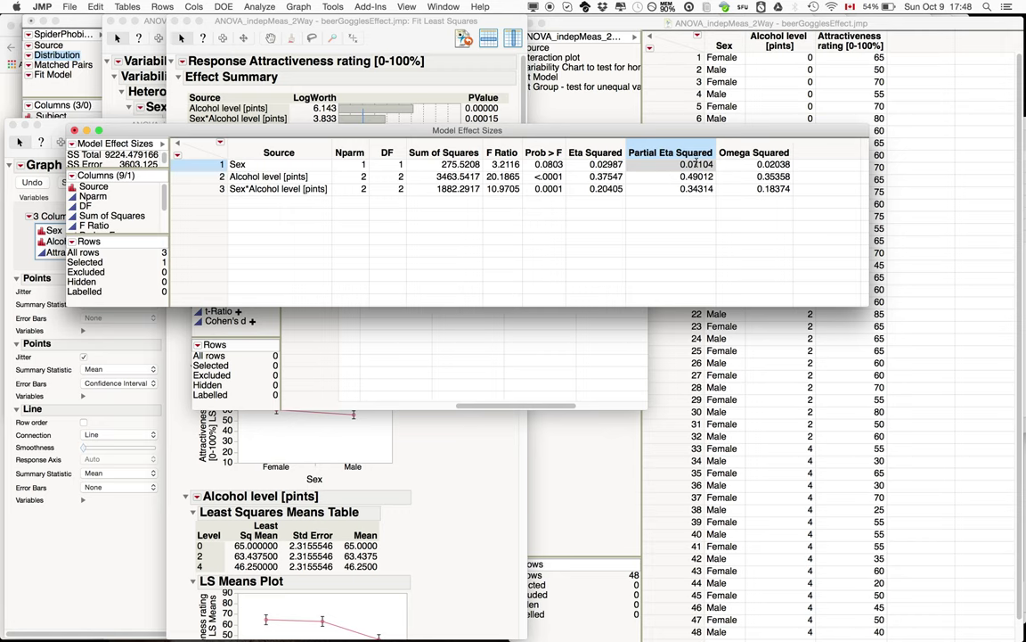
click(696, 164)
double_click(699, 164)
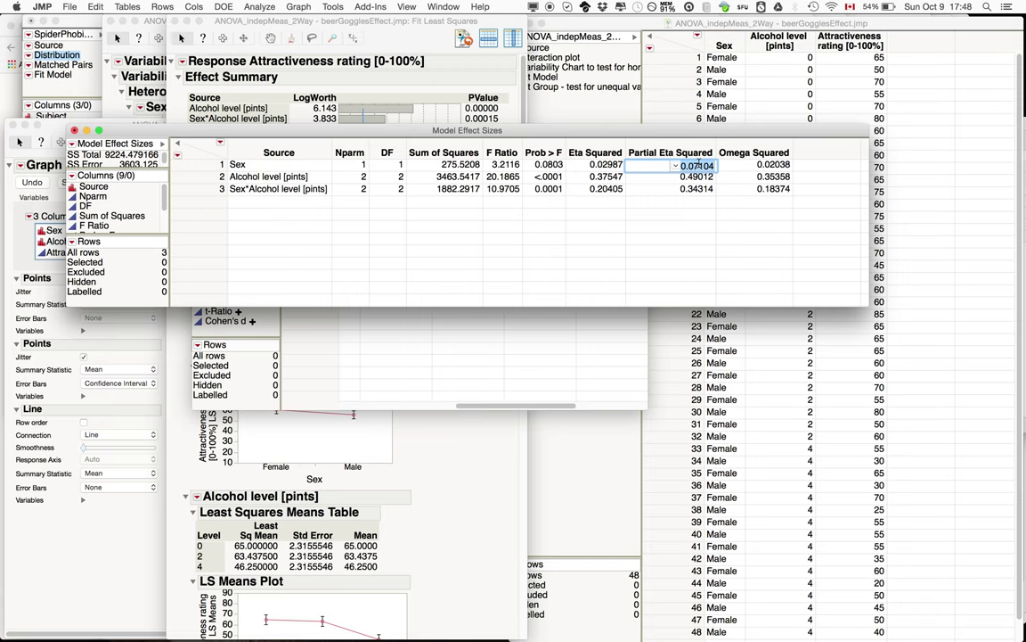
click(239, 165)
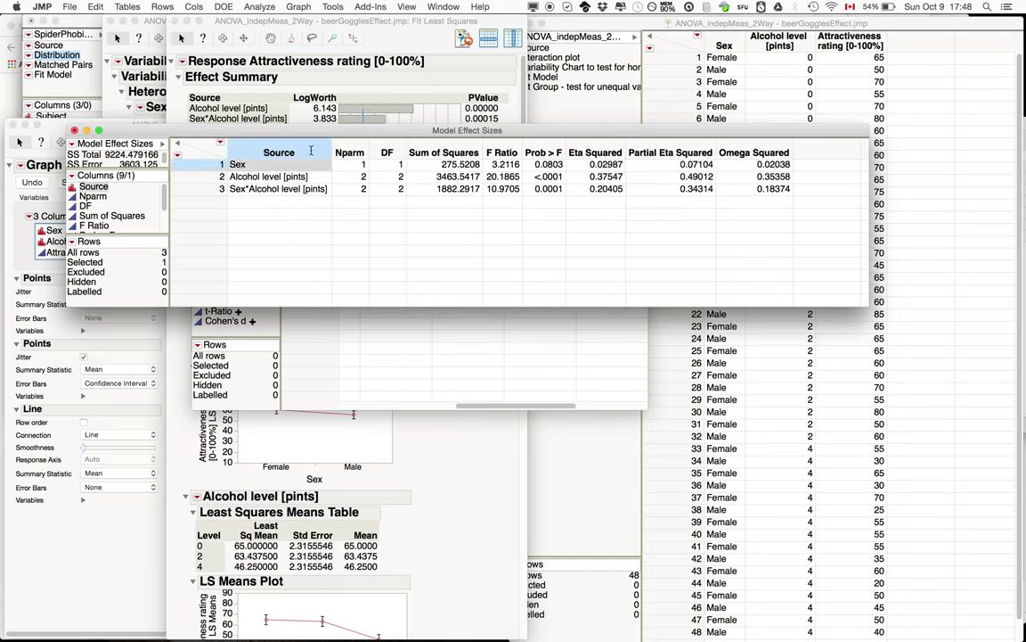
click(693, 177)
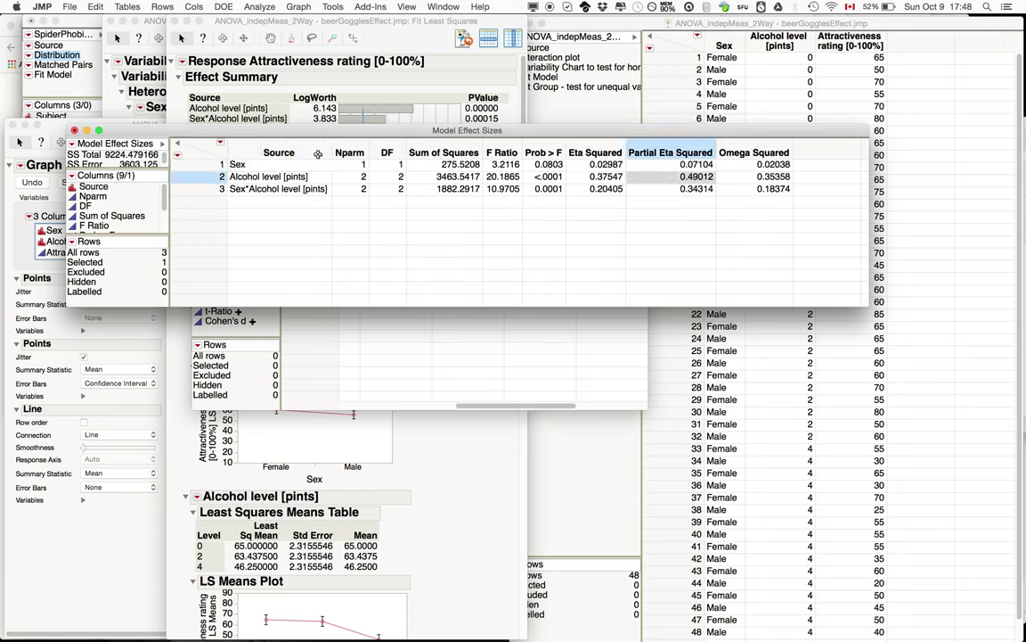
click(276, 175)
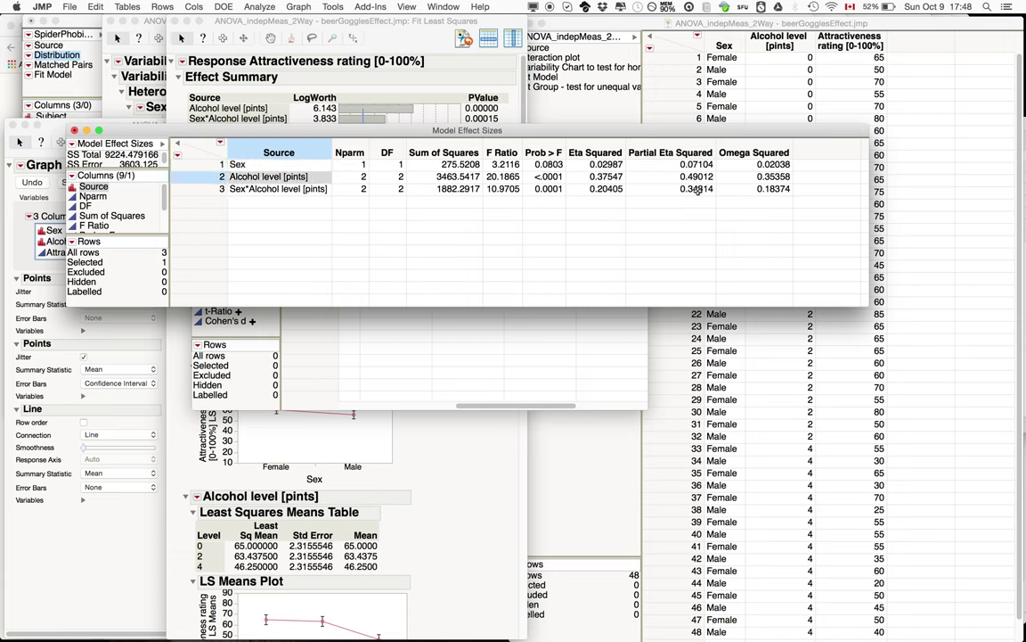
click(696, 189)
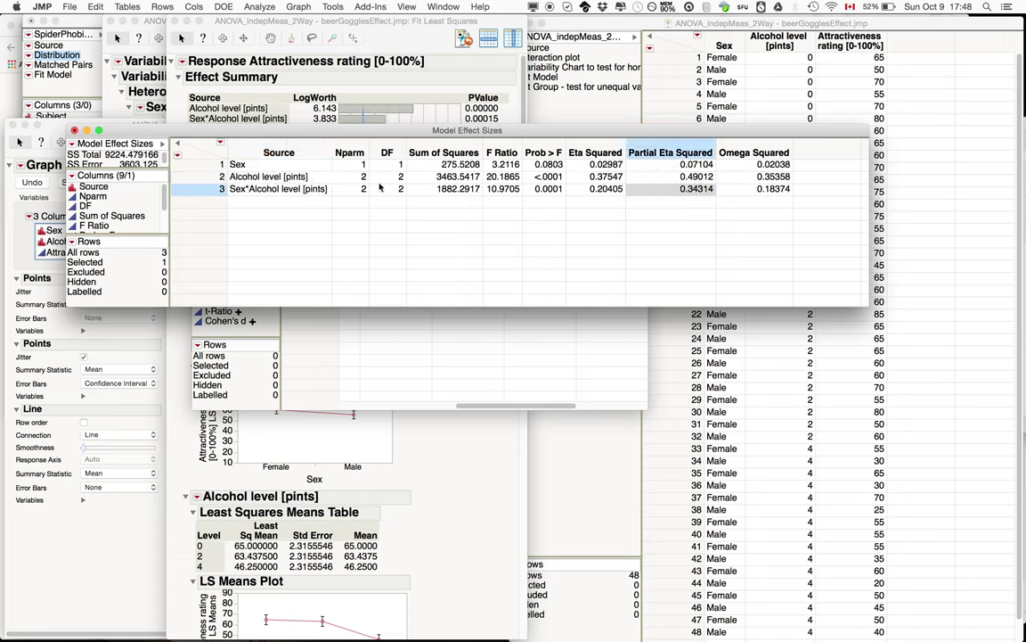
click(269, 190)
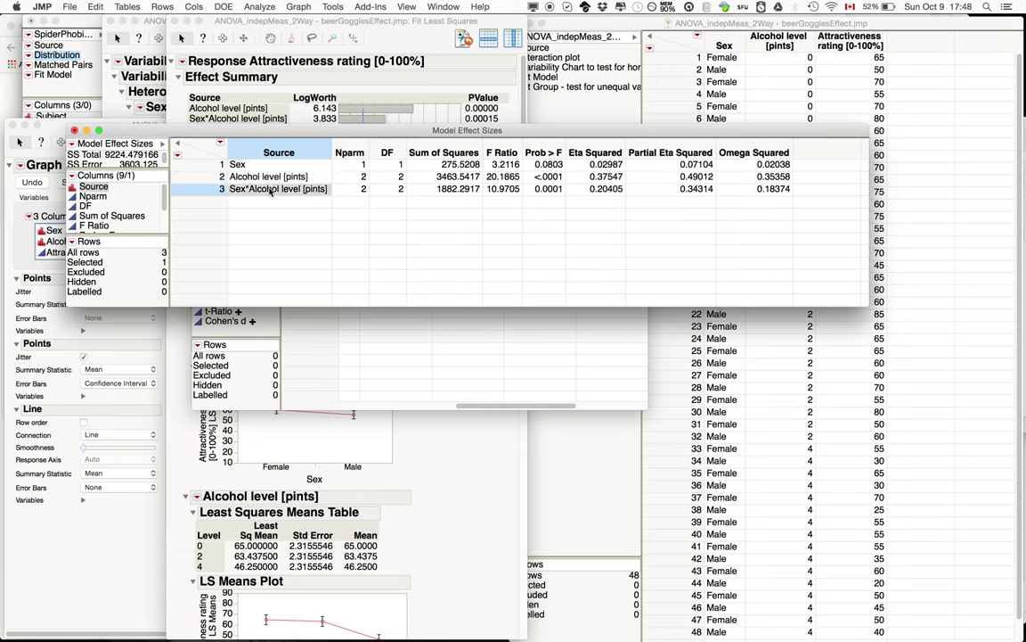